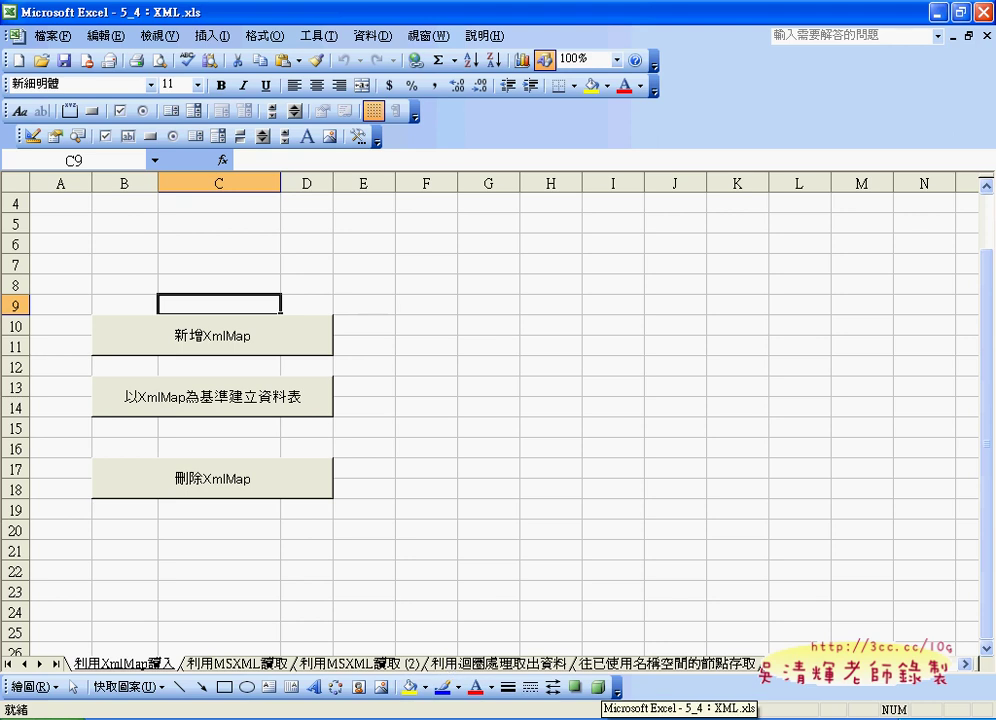
# Step: Bring the Chapter5 folder in front of Excel and select xmlData.xml
pyautogui.click(600, 719)
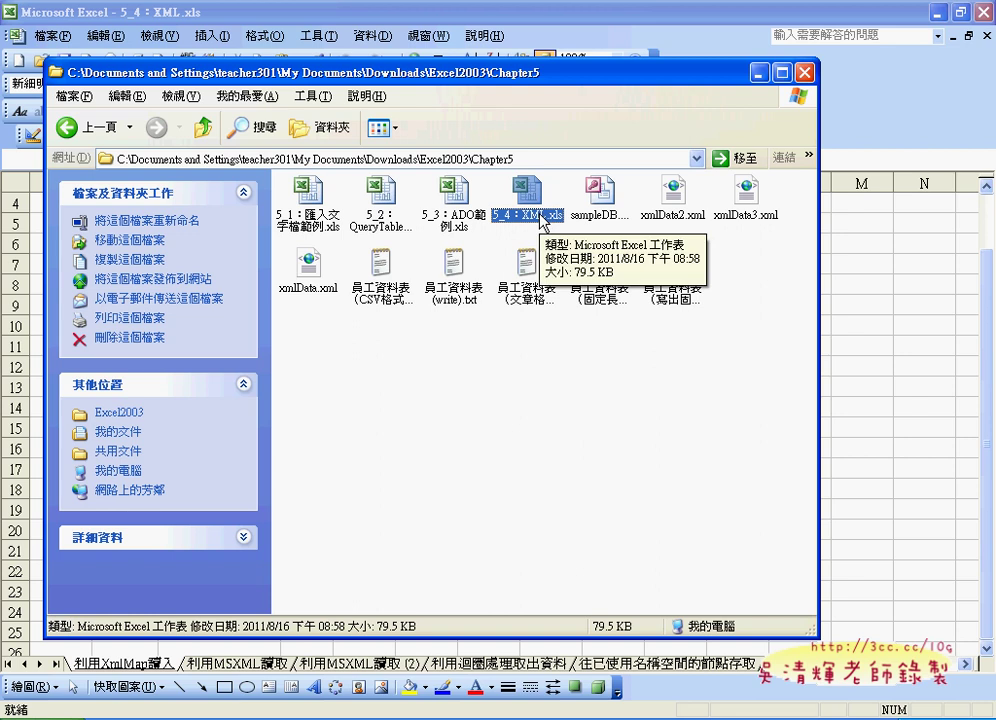
pyautogui.click(675, 206)
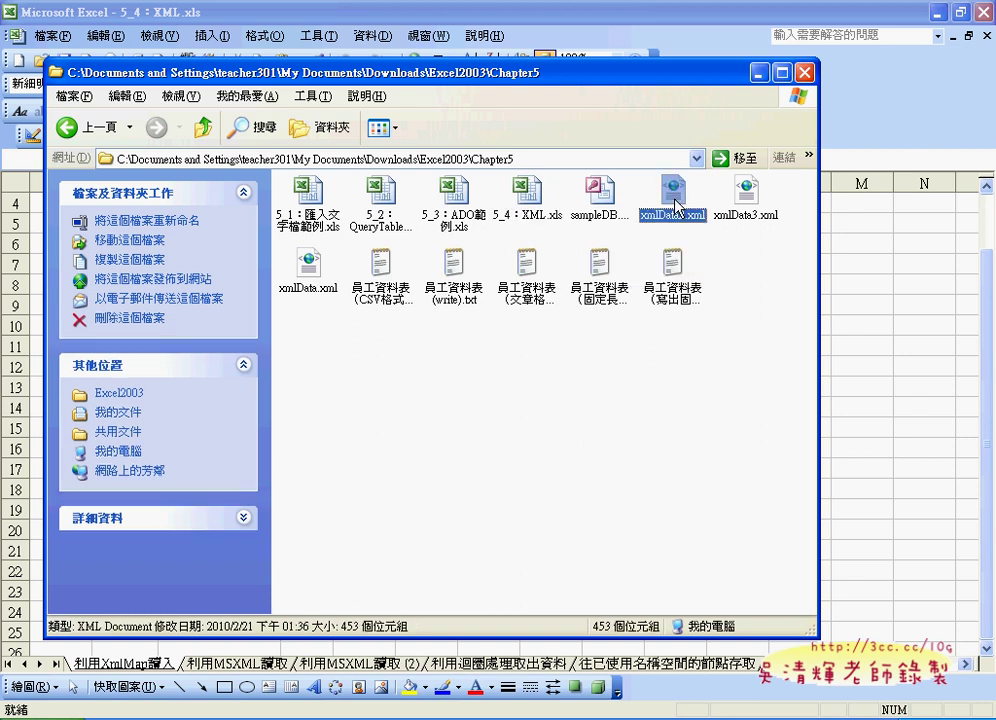
pyautogui.click(314, 268)
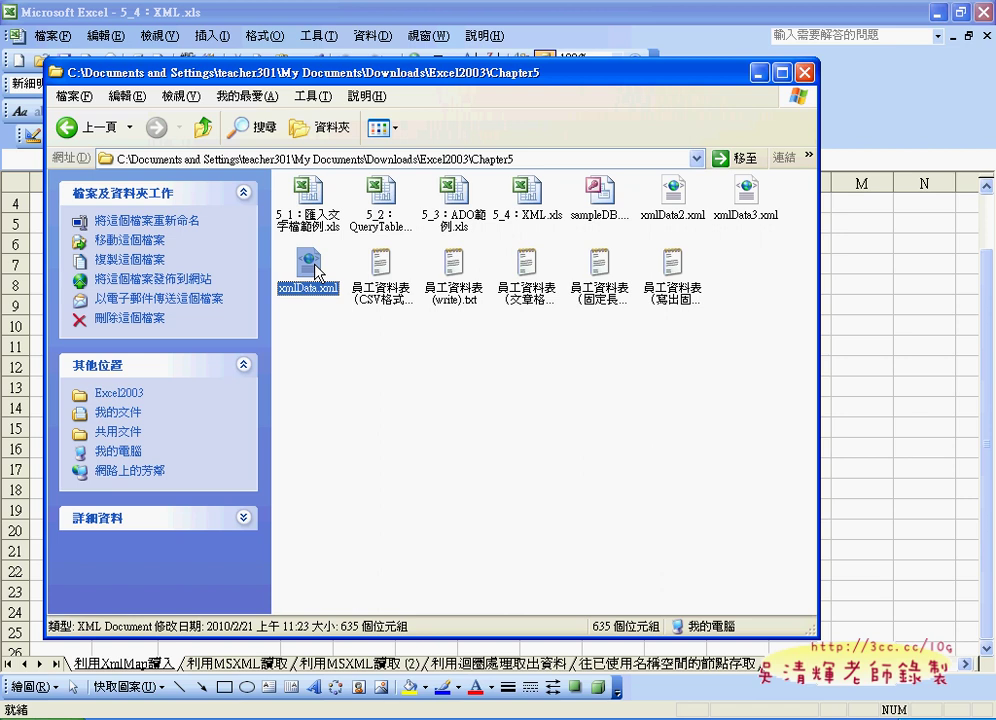
pyautogui.rightClick(317, 273)
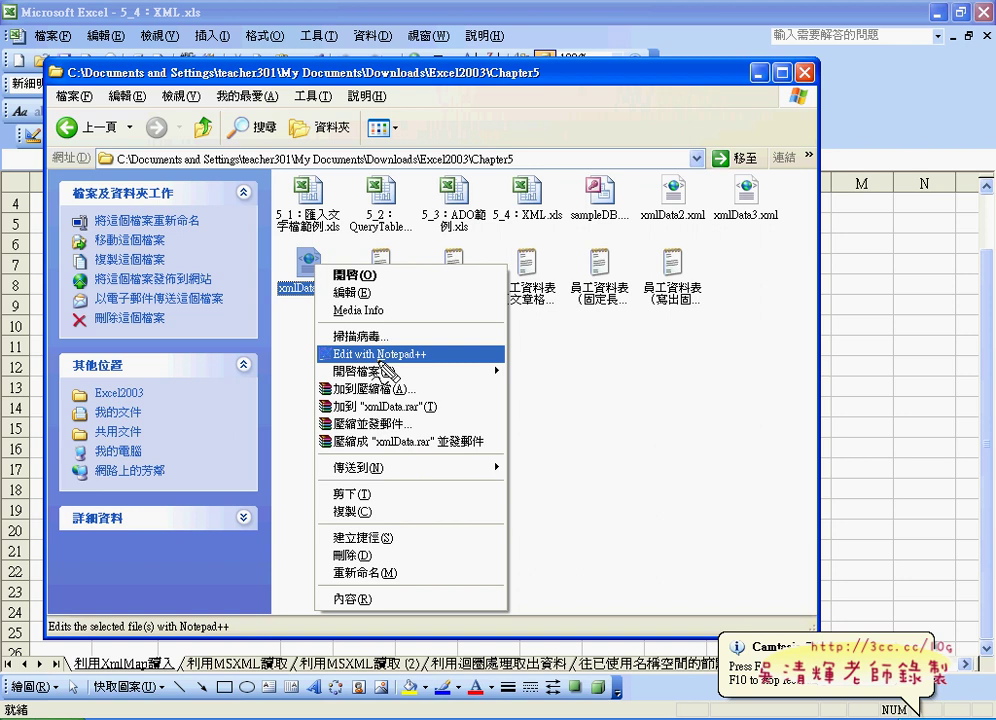
pyautogui.moveTo(378, 362); pyautogui.dragTo(428, 361)
pyautogui.moveTo(420, 388); pyautogui.dragTo(440, 388)
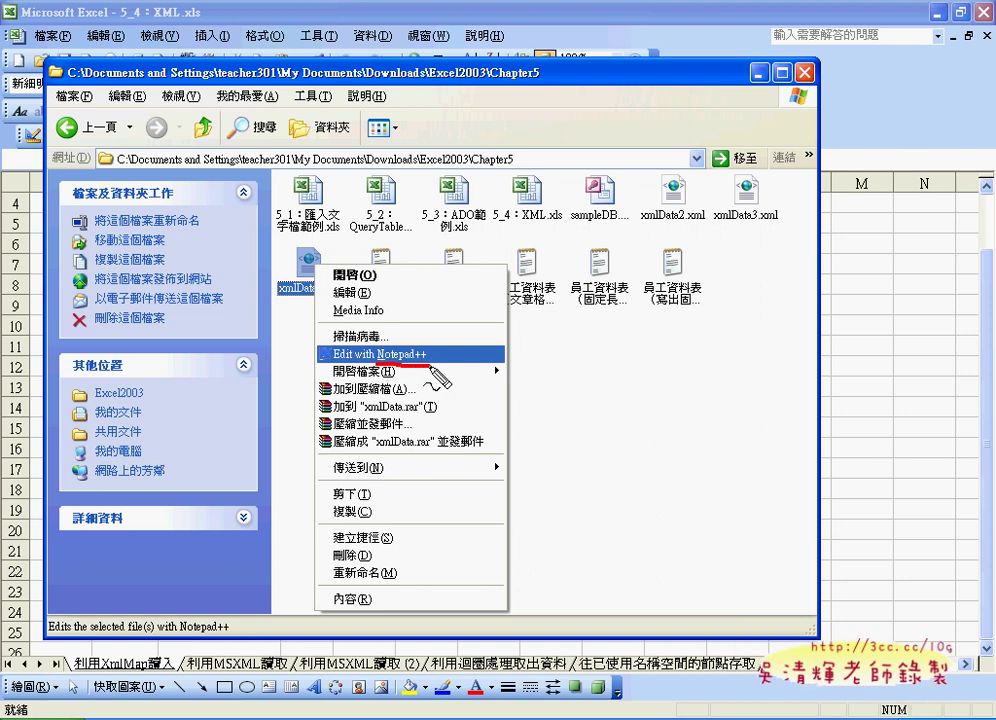
pyautogui.moveTo(432, 345); pyautogui.dragTo(375, 346)
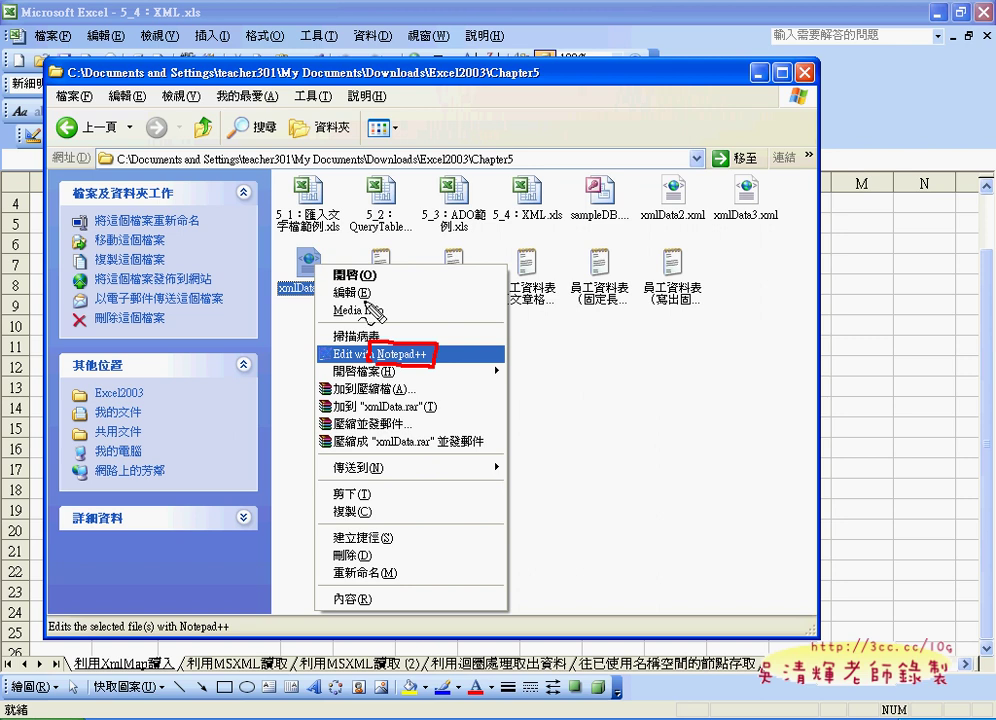
pyautogui.moveTo(366, 284); pyautogui.dragTo(372, 305)
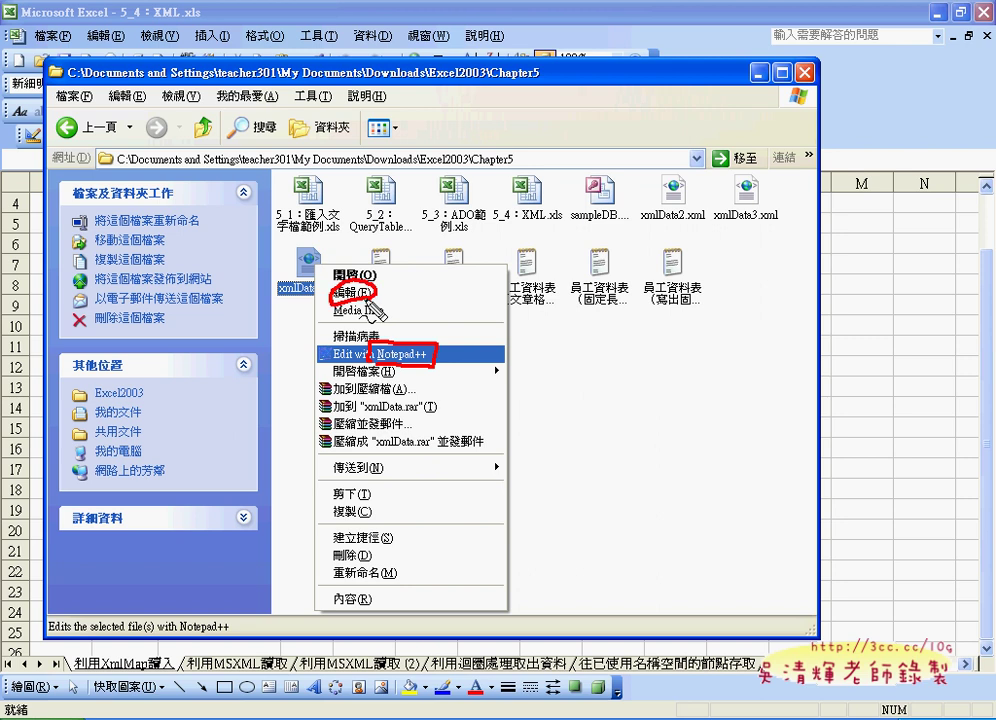
pyautogui.press('Escape')
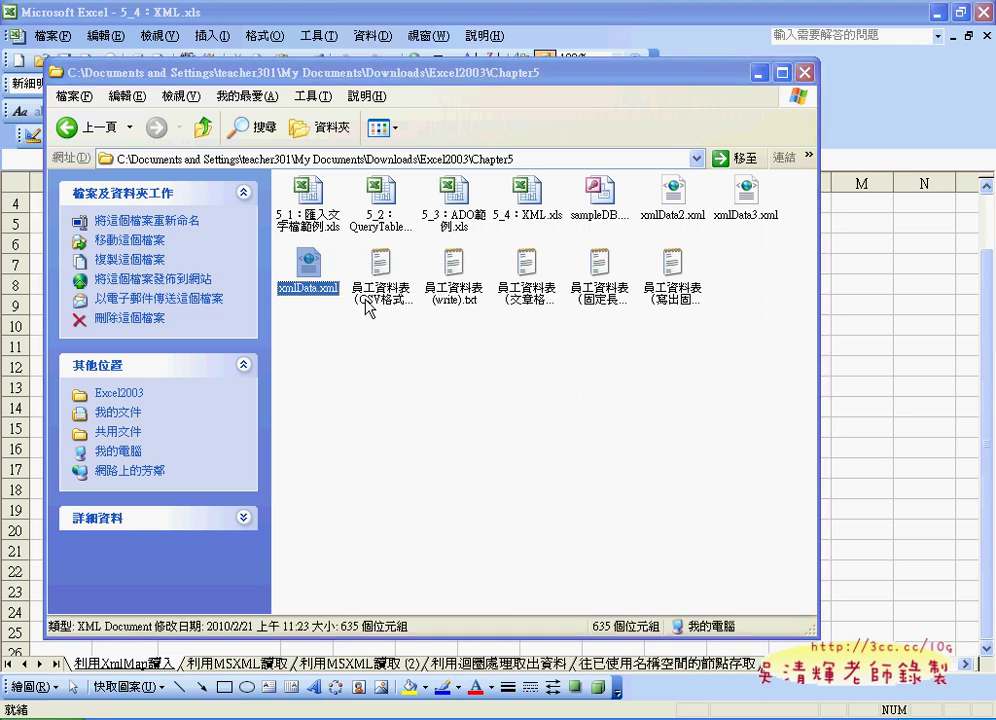
# Step: View xmlData.xml's five-product list in Notepad, close it, and reopen the file's context menu
pyautogui.rightClick(296, 254)
pyautogui.click(350, 279)
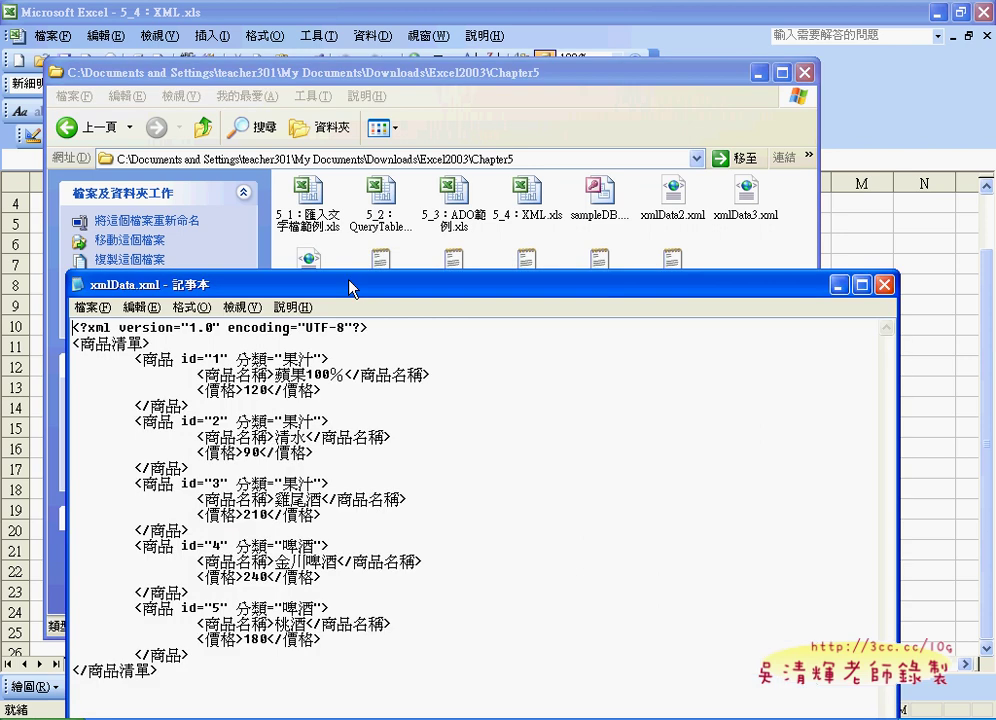
pyautogui.moveTo(350, 288); pyautogui.dragTo(406, 94)
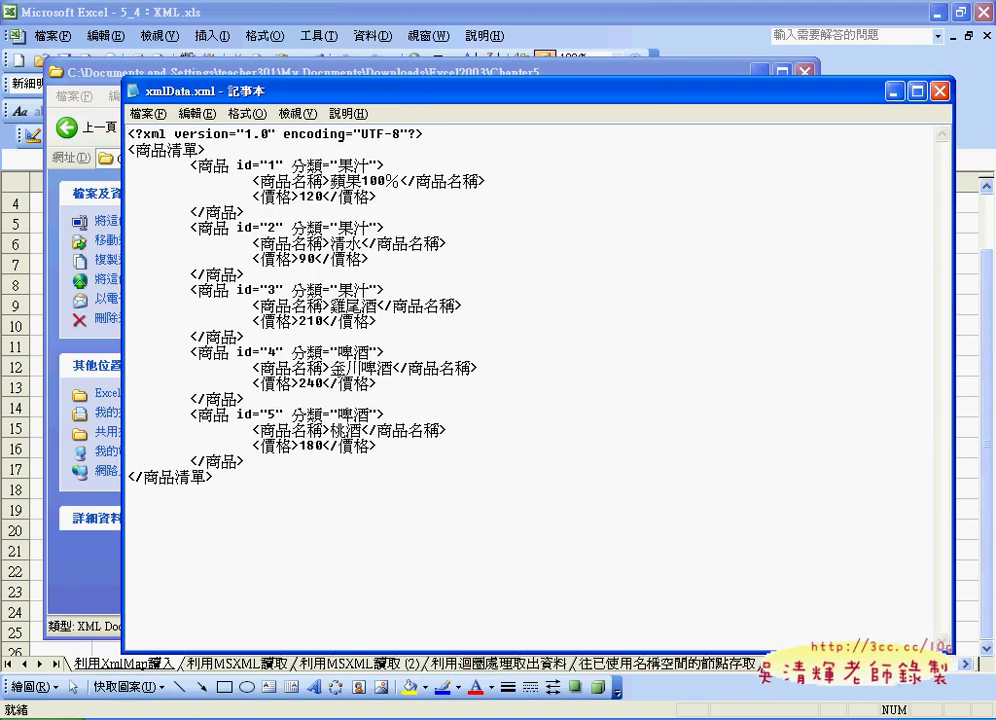
pyautogui.click(939, 91)
pyautogui.rightClick(313, 265)
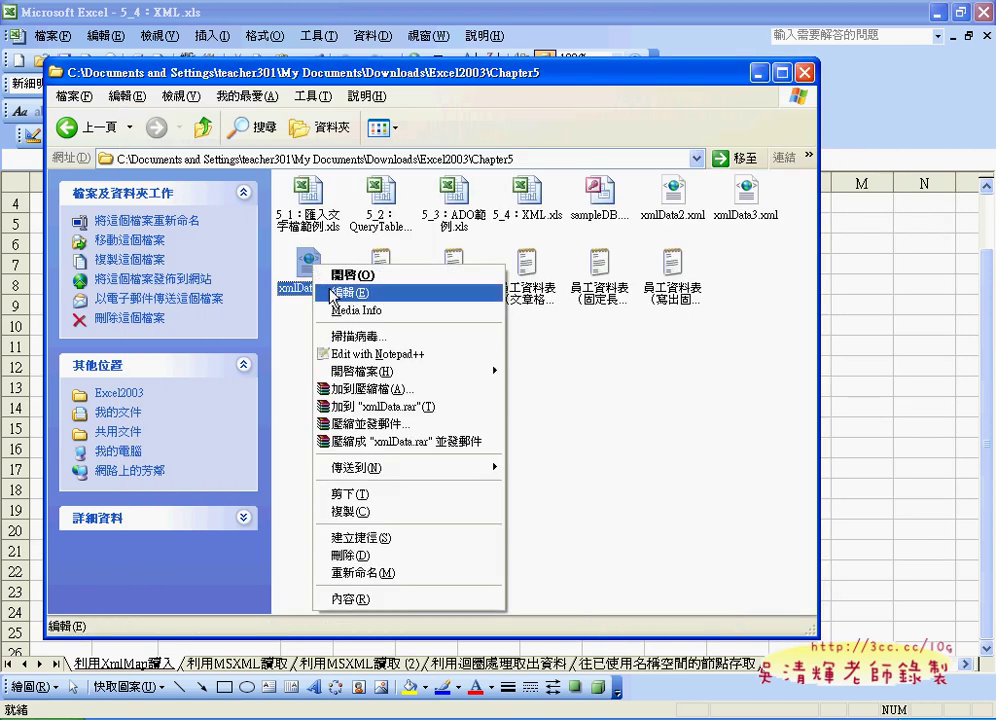
# Step: Open xmlData.xml in Notepad++ without updating, and browse the 程式語言 language menu
pyautogui.click(414, 356)
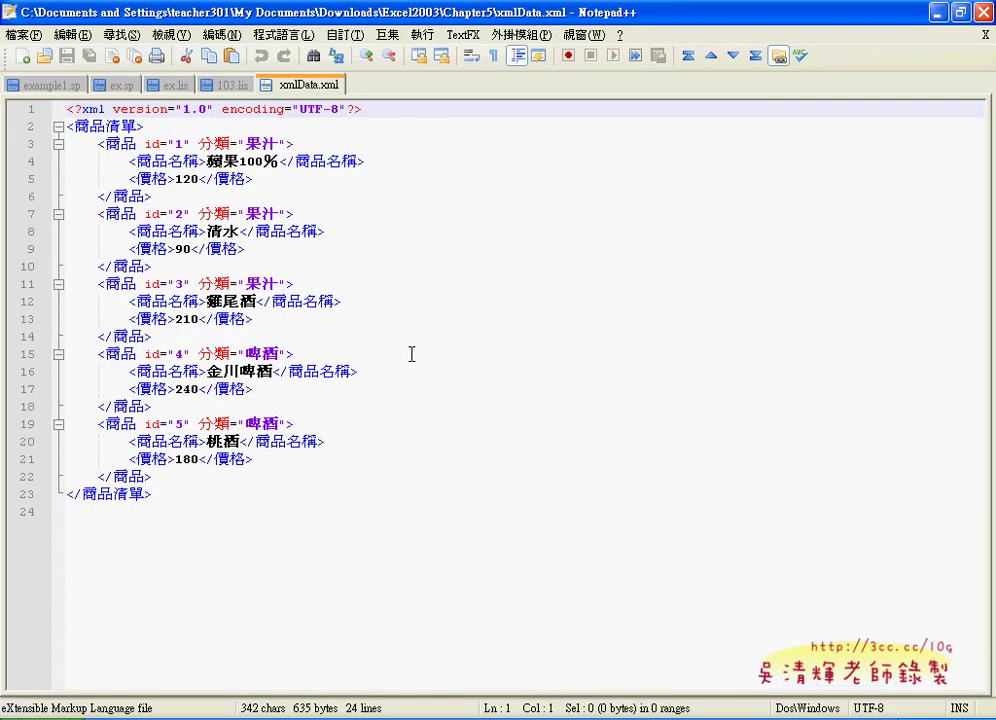
pyautogui.click(503, 427)
pyautogui.click(297, 38)
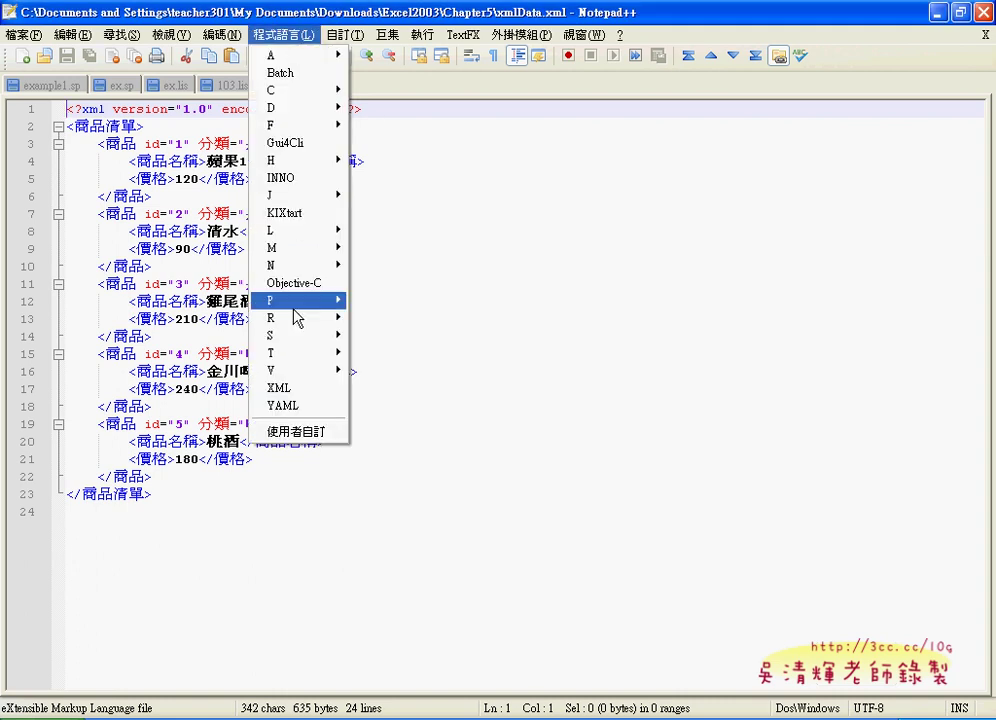
pyautogui.moveTo(303, 378)
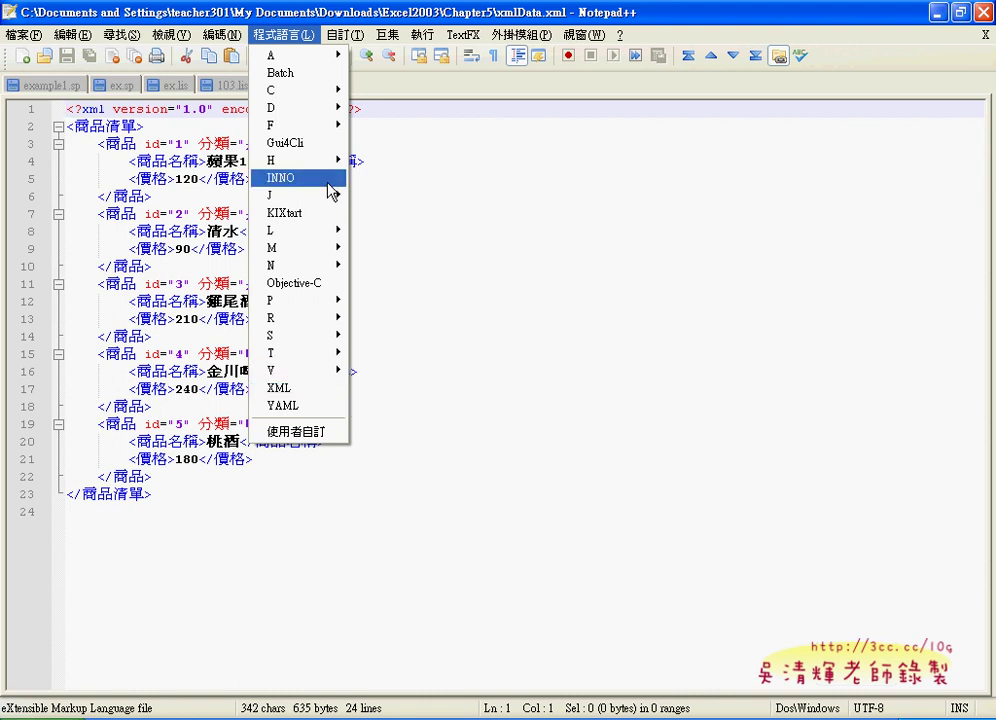
pyautogui.moveTo(328, 200)
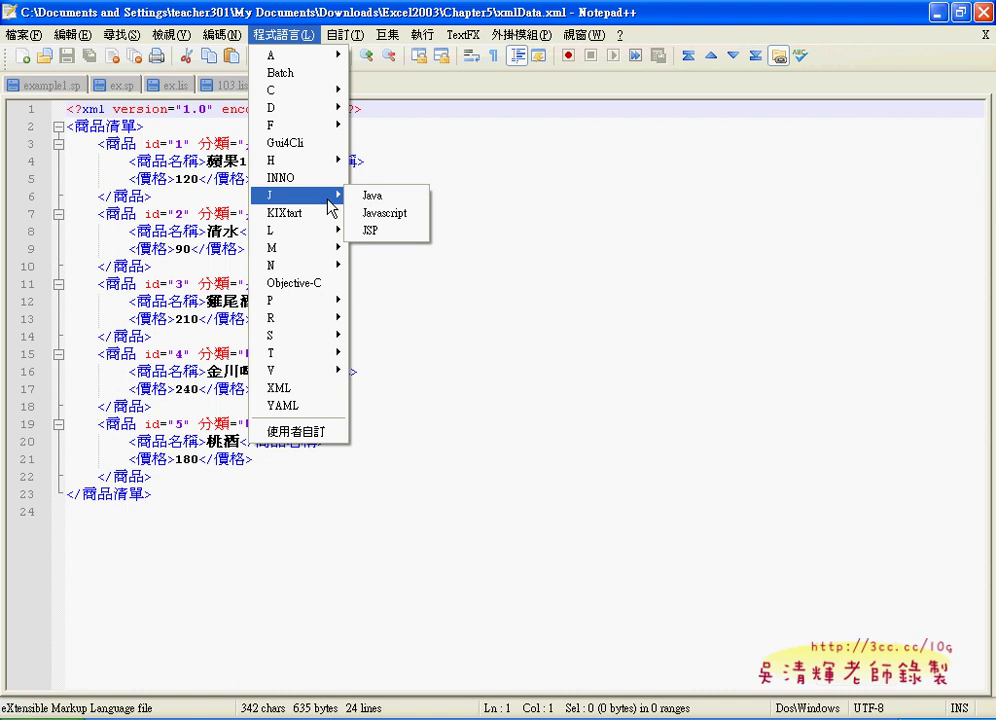
pyautogui.click(140, 214)
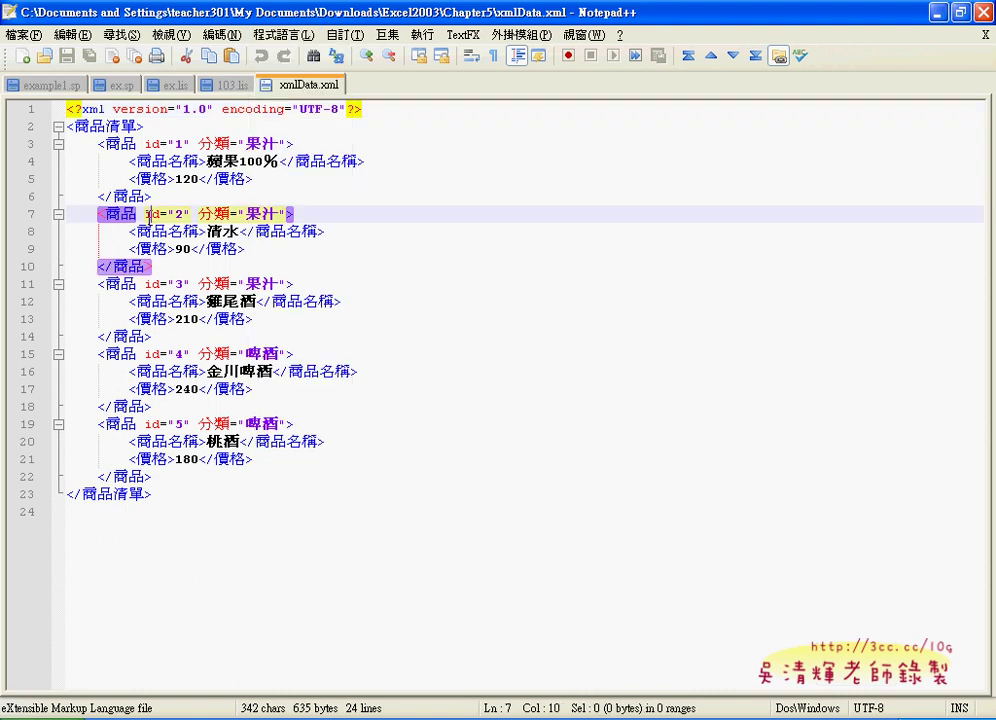
pyautogui.click(165, 110)
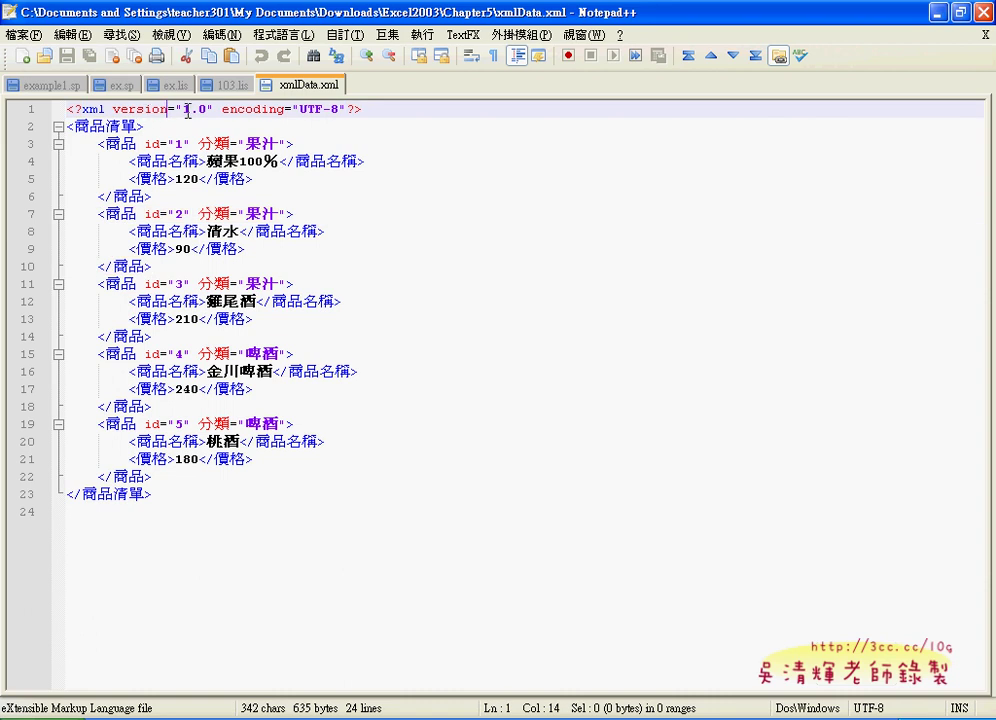
pyautogui.moveTo(300, 110); pyautogui.dragTo(334, 111)
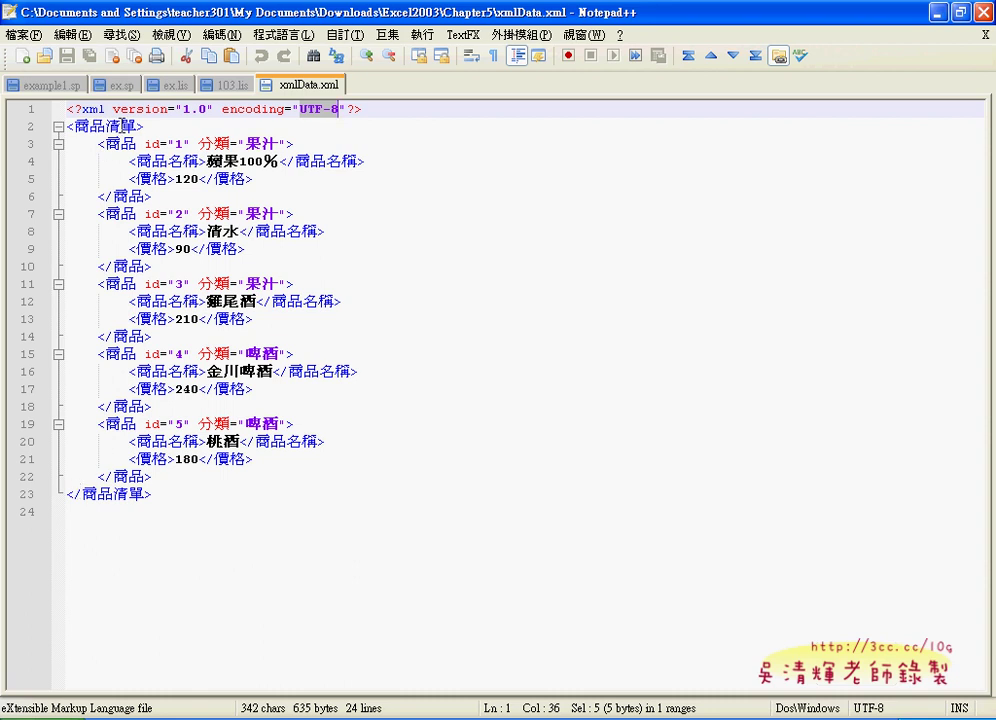
pyautogui.click(117, 127)
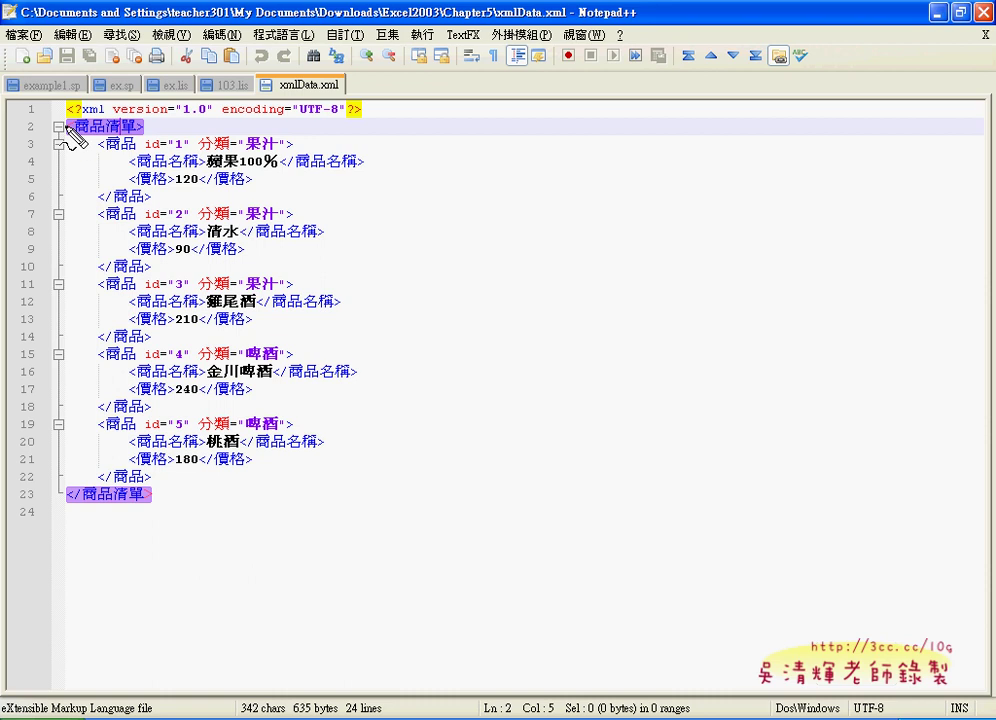
pyautogui.moveTo(82, 480); pyautogui.dragTo(78, 478)
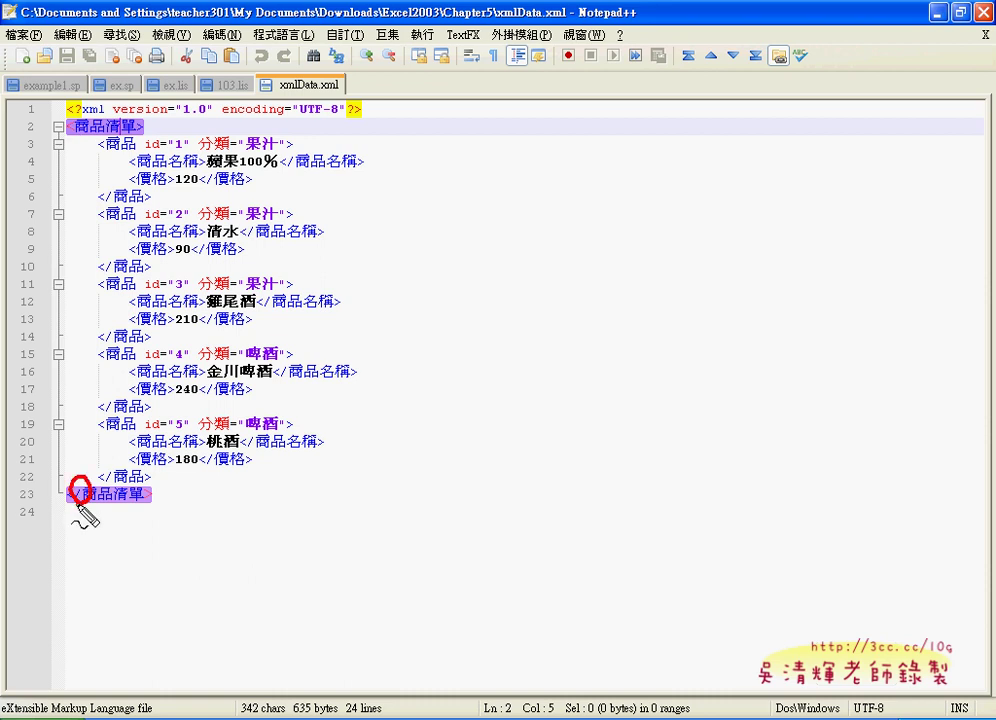
pyautogui.moveTo(169, 561); pyautogui.dragTo(146, 598)
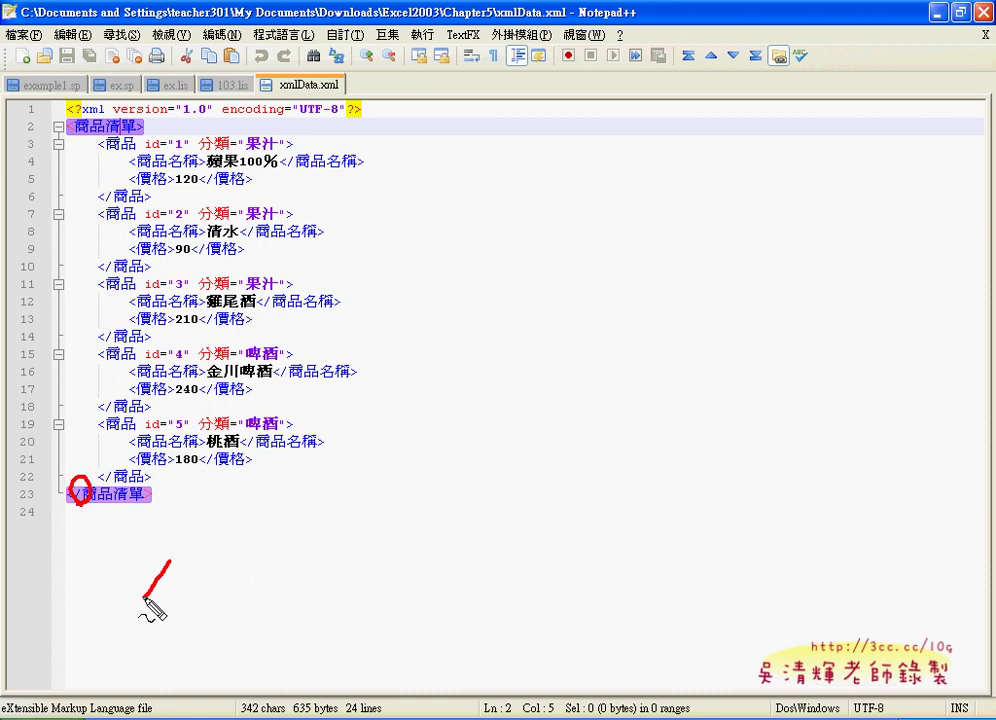
pyautogui.press('Escape')
# Step: Highlight the matching 商品 tag pairs for the first three products
pyautogui.click(120, 144)
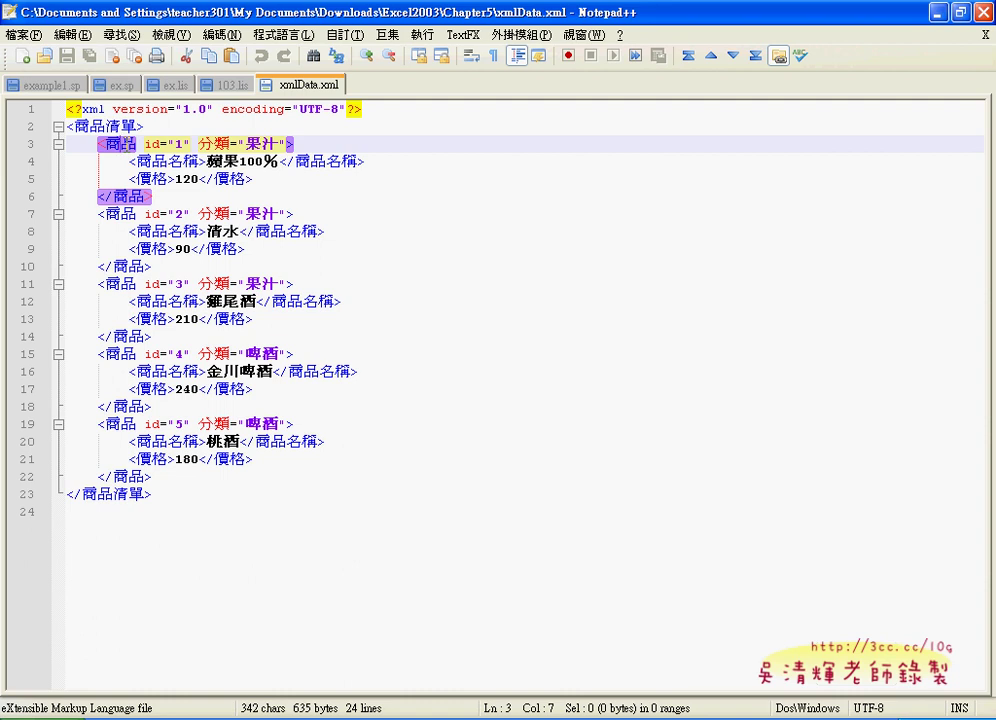
pyautogui.click(121, 214)
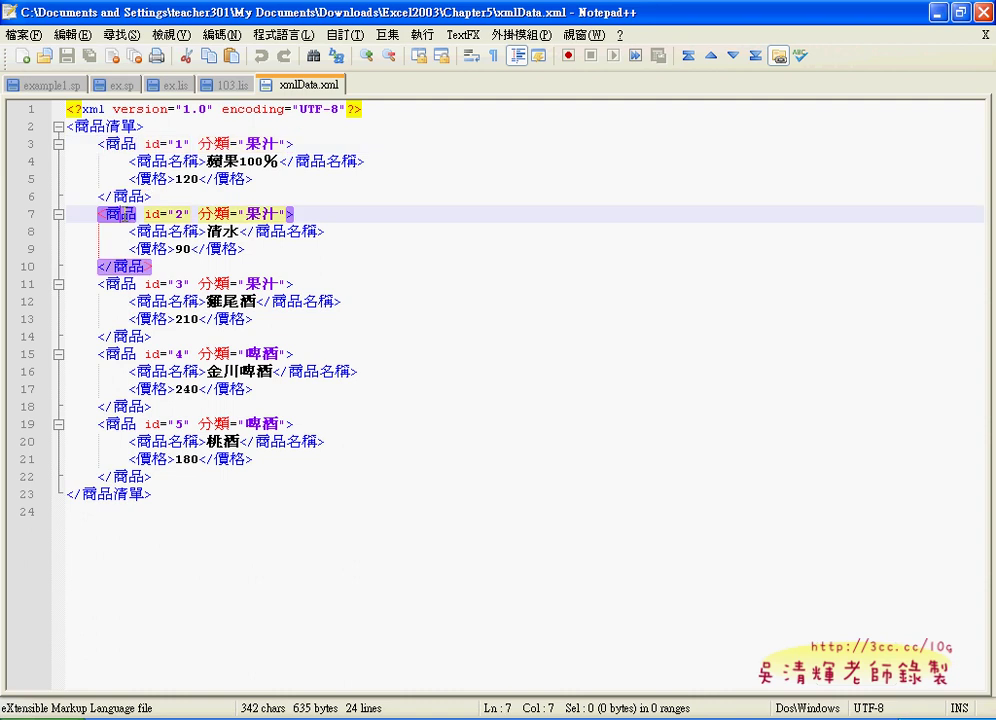
pyautogui.press('Up')
pyautogui.press('Up')
pyautogui.press('Up')
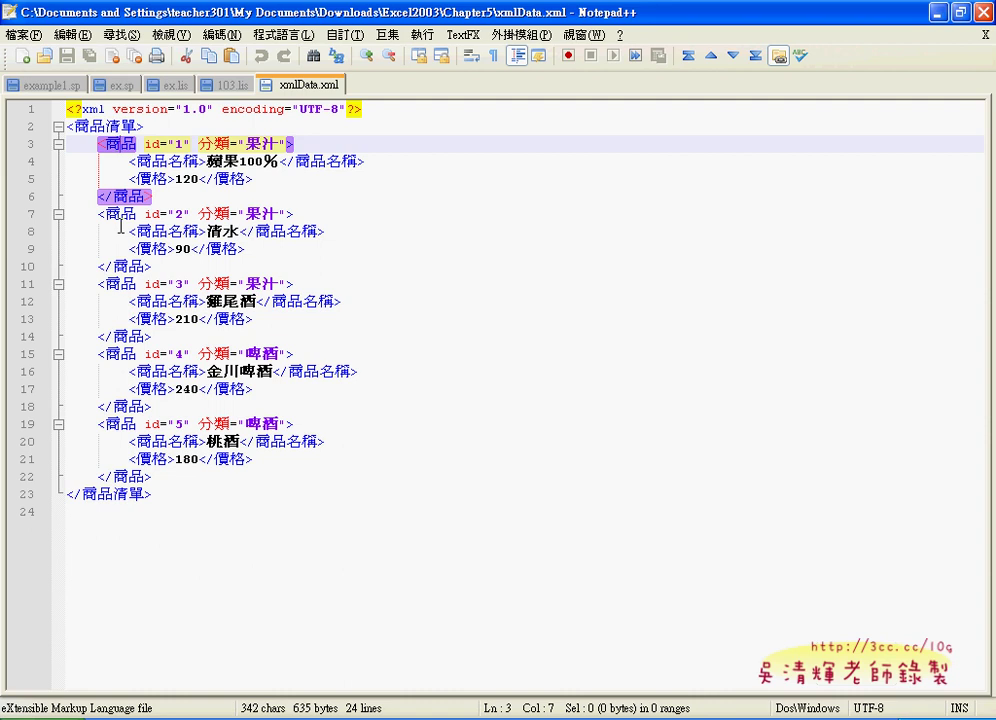
pyautogui.press('Down')
pyautogui.press('Down')
pyautogui.press('Down')
pyautogui.click(128, 288)
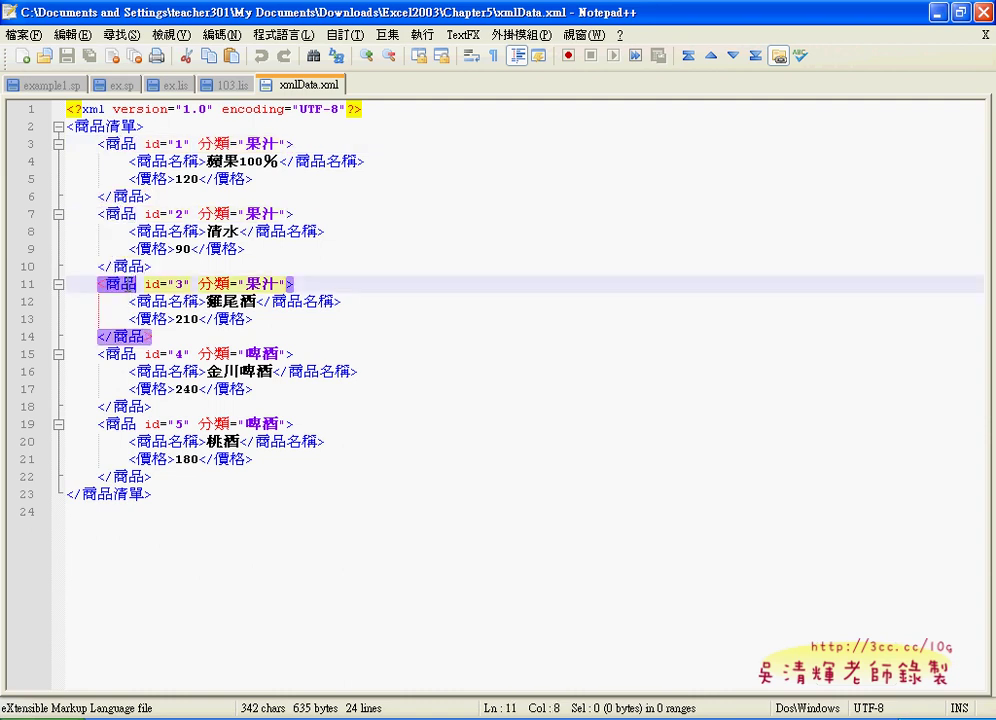
# Step: Inspect the 商品名稱 and 價格 tag pairs of the first two products, then close Notepad++
pyautogui.click(164, 160)
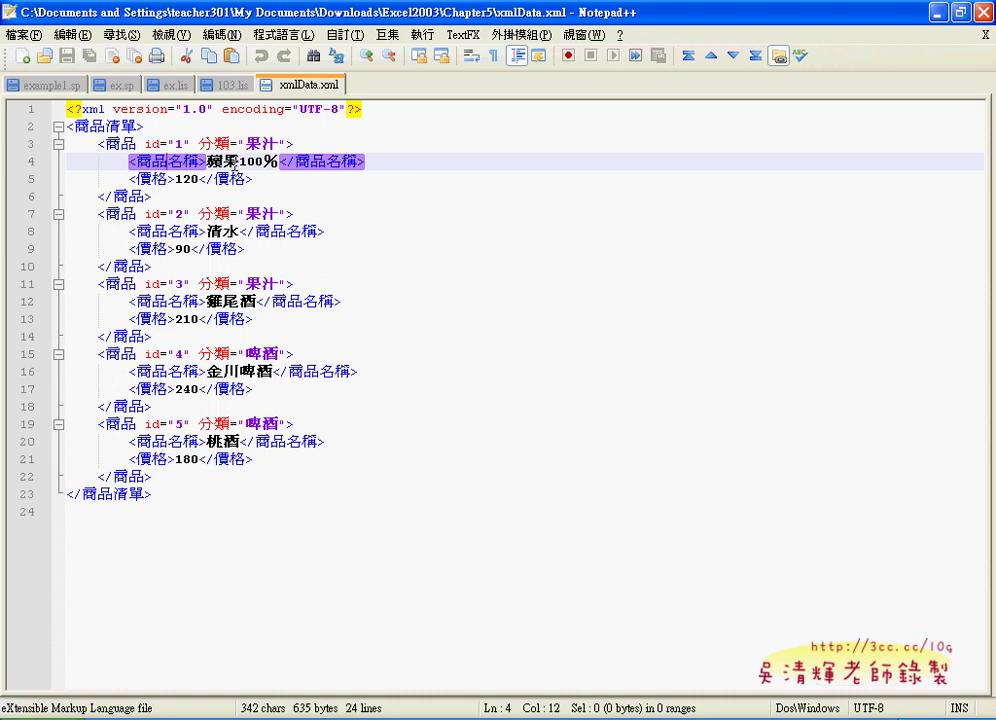
pyautogui.click(143, 177)
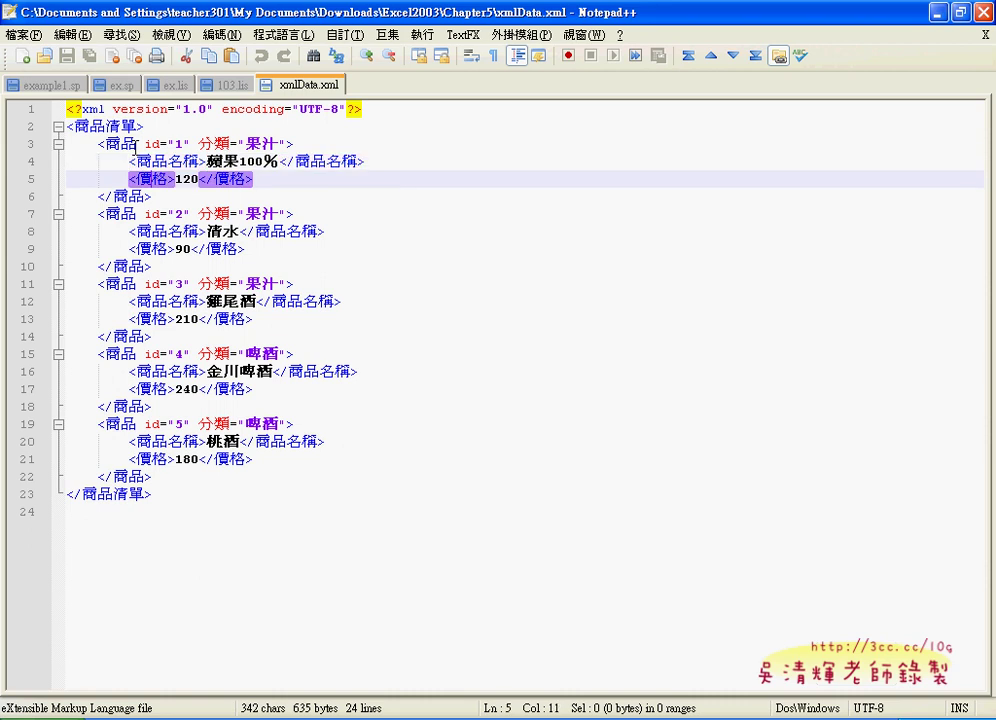
pyautogui.click(121, 144)
pyautogui.click(181, 161)
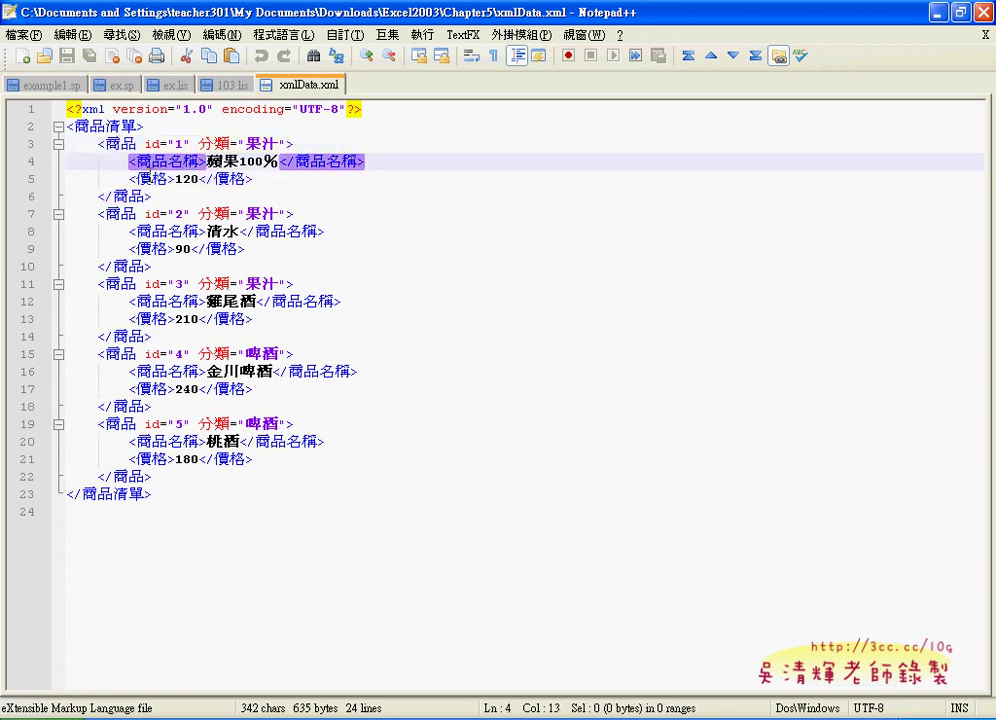
pyautogui.click(151, 178)
pyautogui.click(152, 231)
pyautogui.click(168, 248)
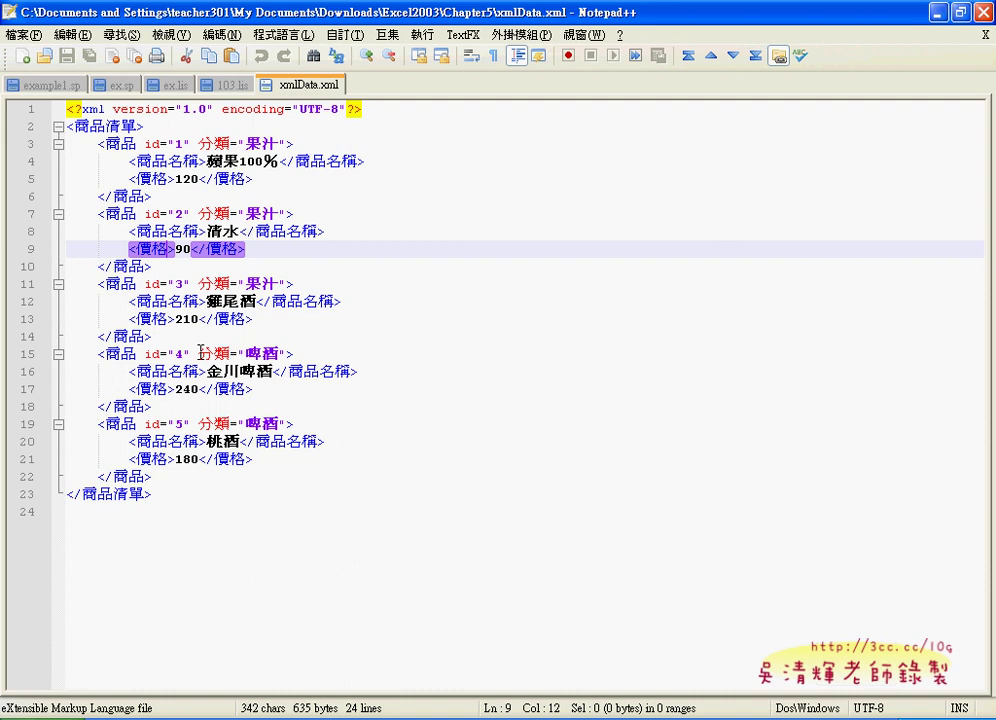
pyautogui.click(985, 12)
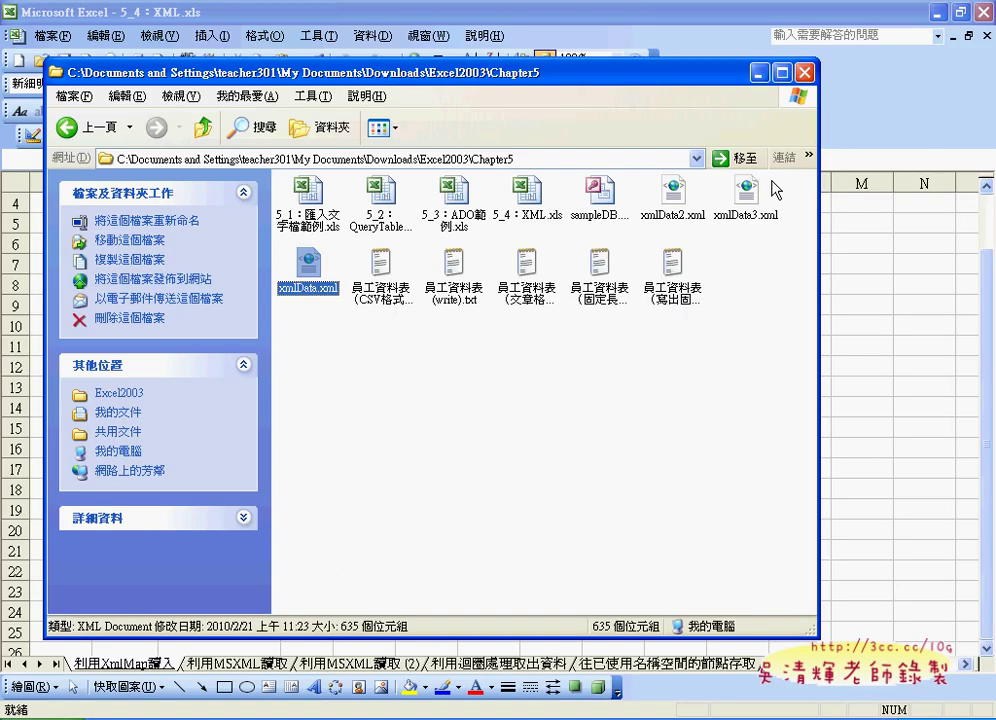
# Step: Minimize Explorer and select cell E12 on the 利用XmlMap讀入 sheet
pyautogui.click(758, 73)
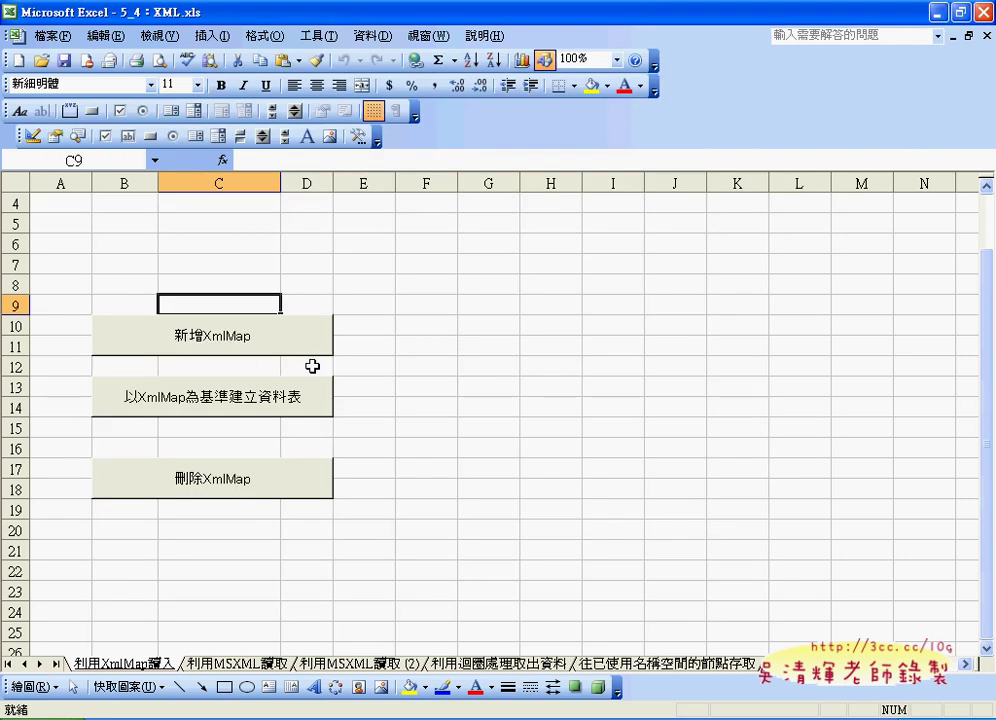
pyautogui.click(380, 364)
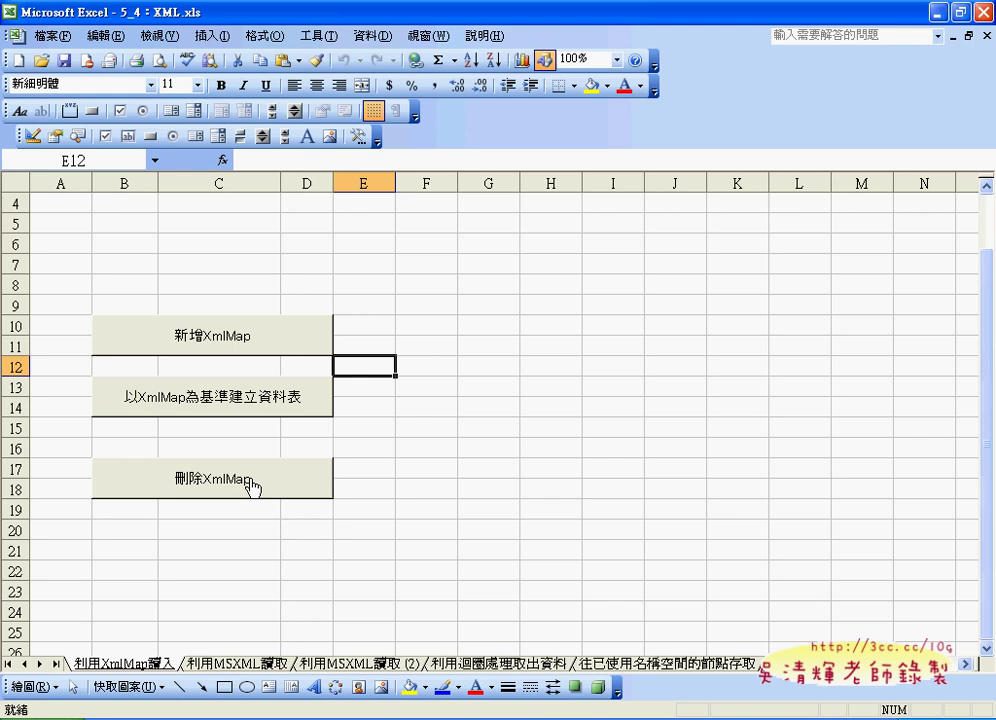
# Step: Run 新增XmlMap, then build the 商品ID / 商品名稱 / 價格 list at B2 via 以XmlMap為基準建立資料表
pyautogui.click(239, 343)
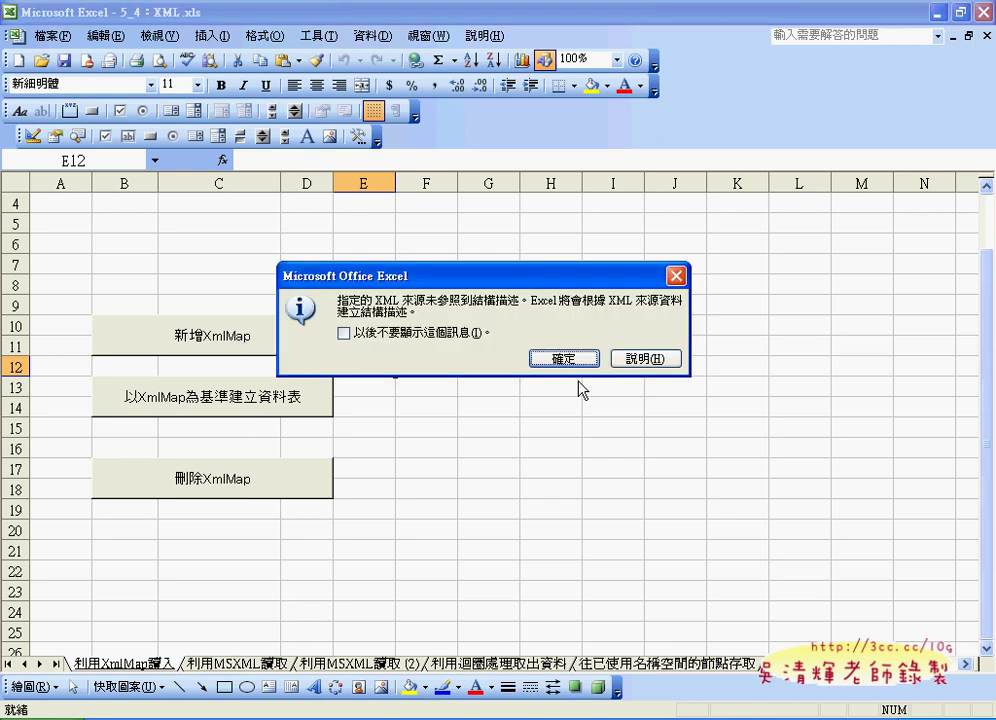
pyautogui.click(566, 358)
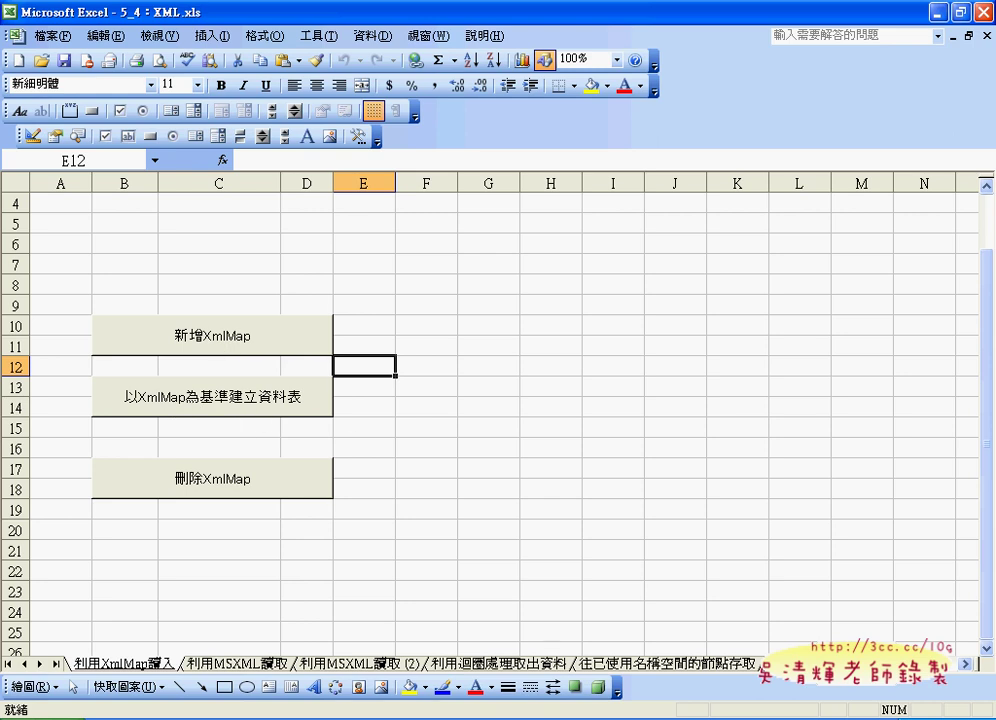
pyautogui.click(271, 405)
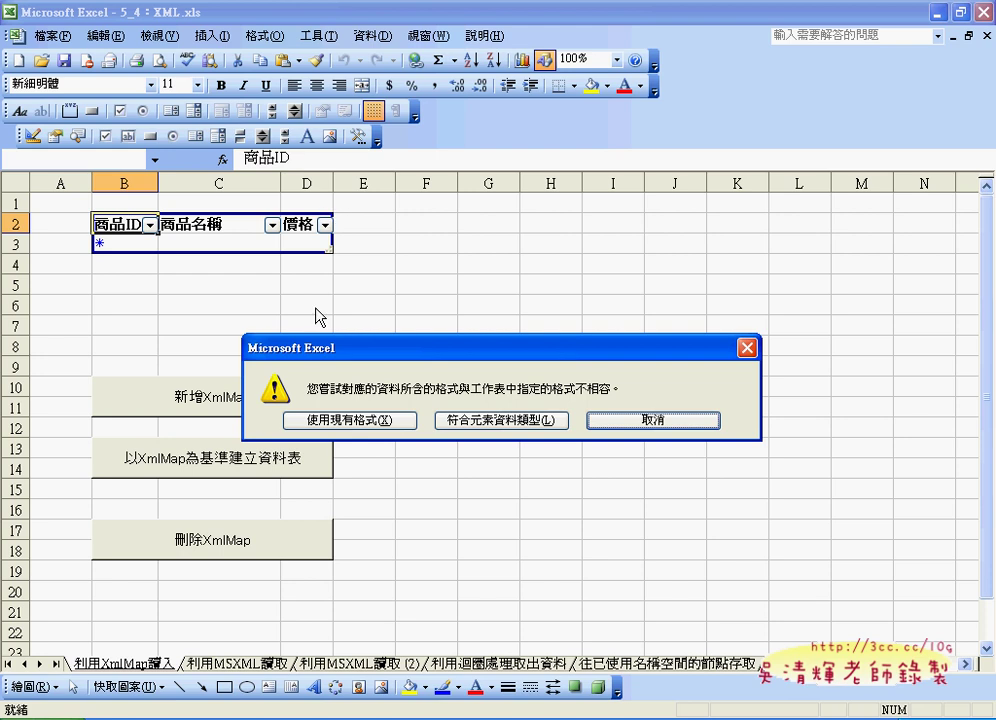
# Step: Import the five products keeping existing formats, then run 刪除XmlMap, triggering error 9
pyautogui.click(360, 420)
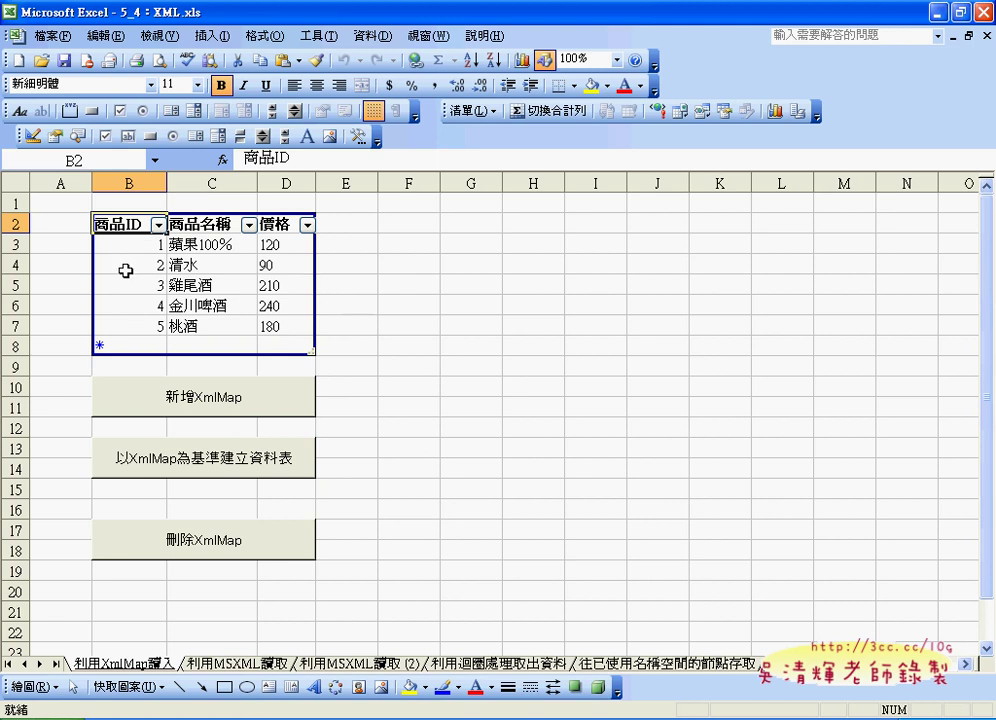
pyautogui.click(207, 545)
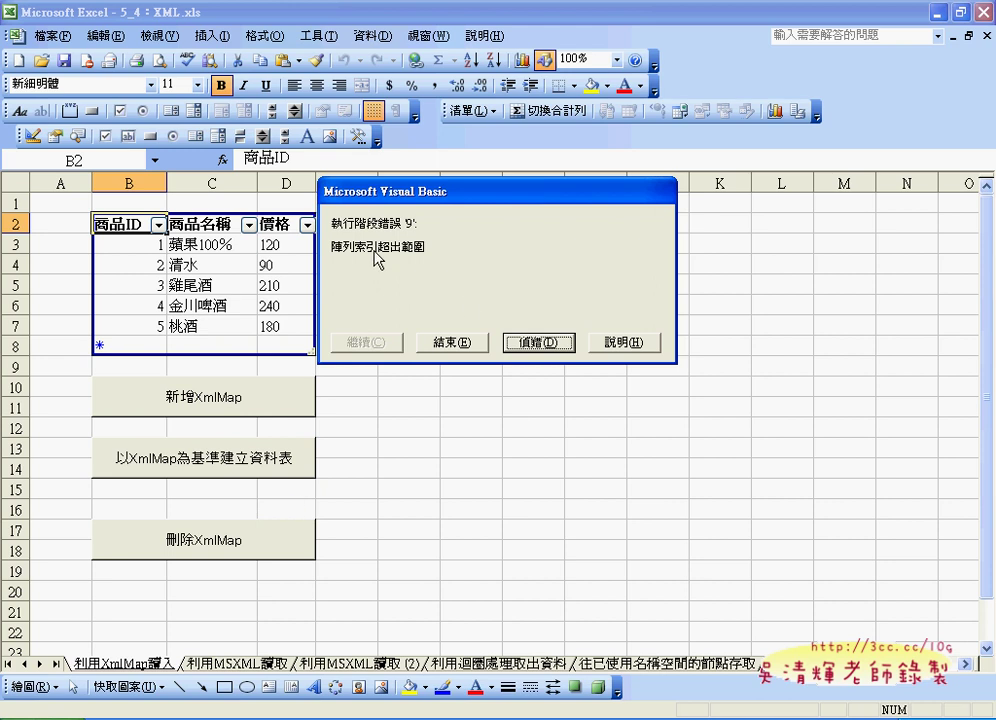
# Step: Debug the error, reset the macro, and maximize the Visual Basic Editor on Module1
pyautogui.click(538, 342)
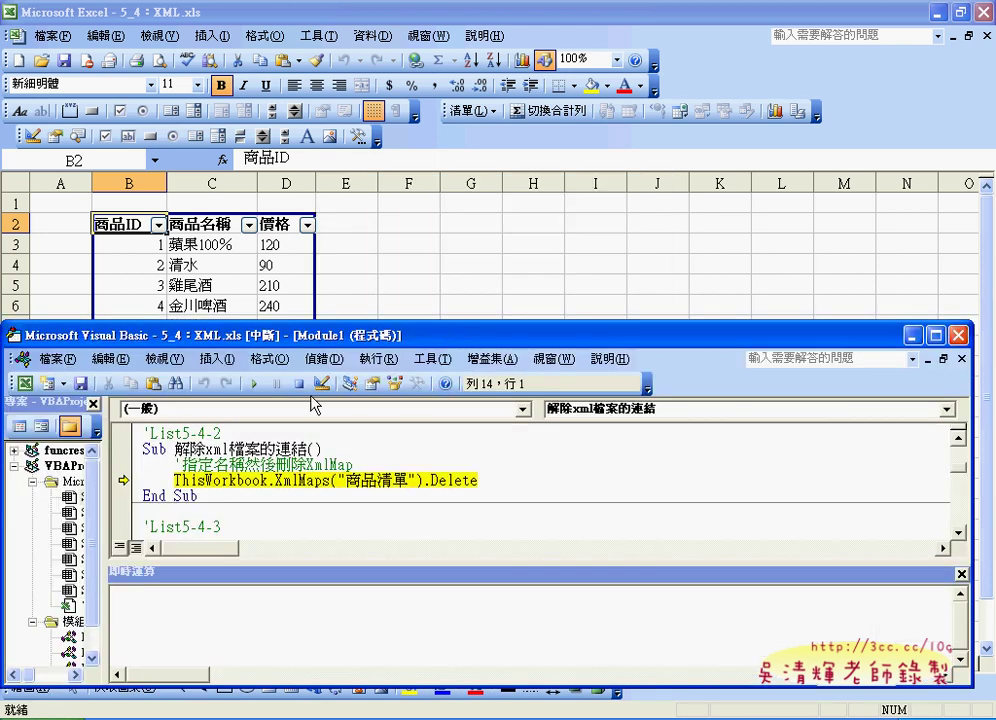
pyautogui.click(298, 383)
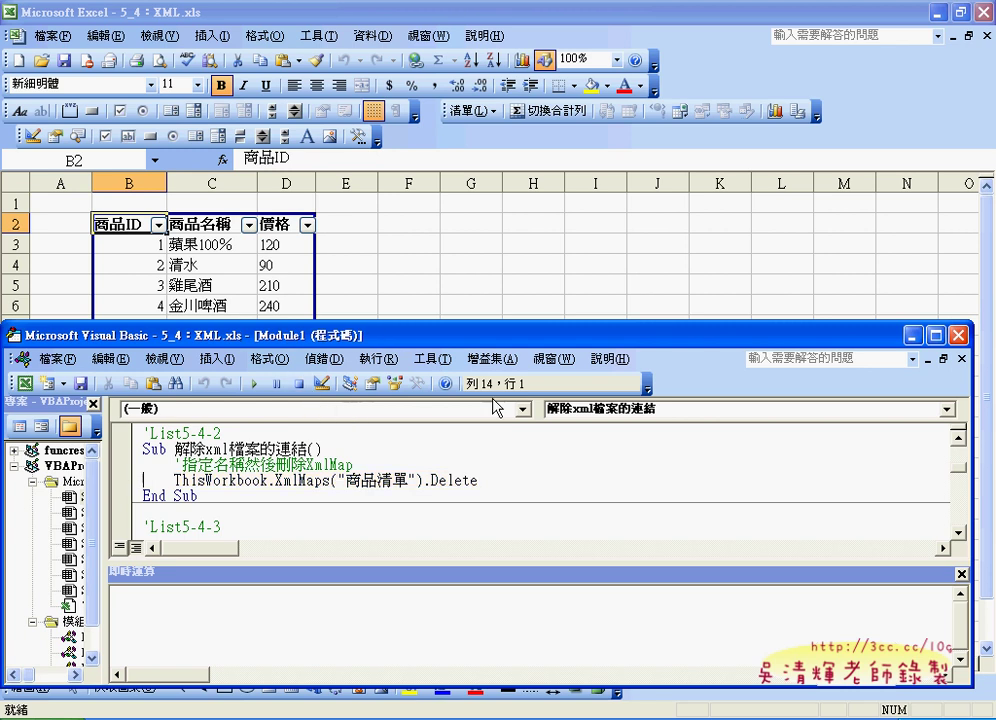
pyautogui.click(936, 335)
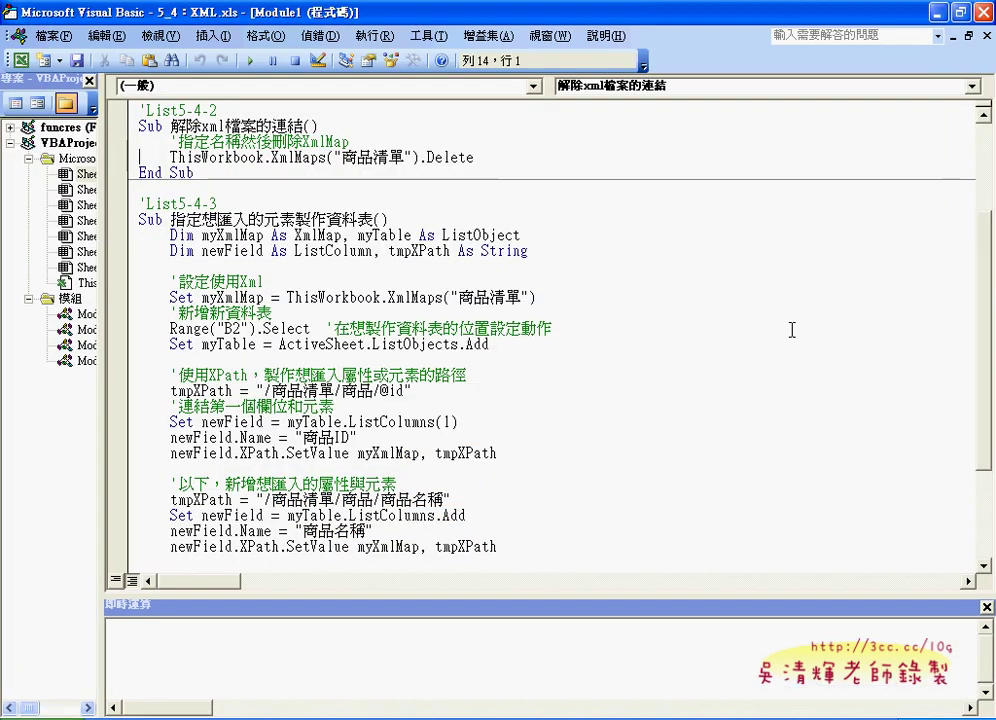